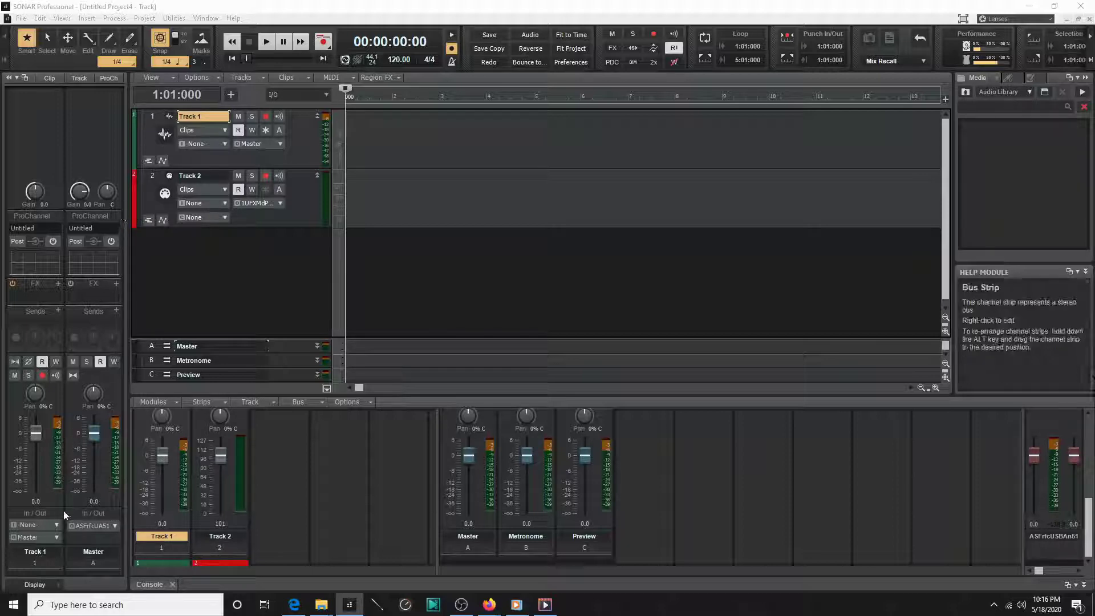
# - Set Track 1's input to a right channel of the ASIO Fireface USB interface
pyautogui.click(56, 524)
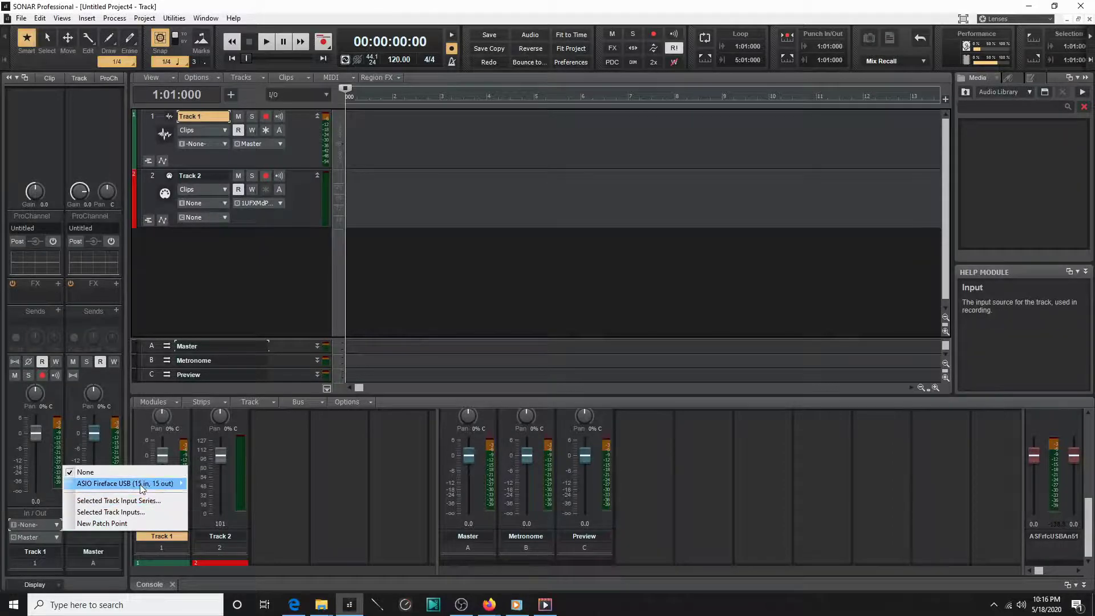
pyautogui.moveTo(141, 488)
pyautogui.click(221, 296)
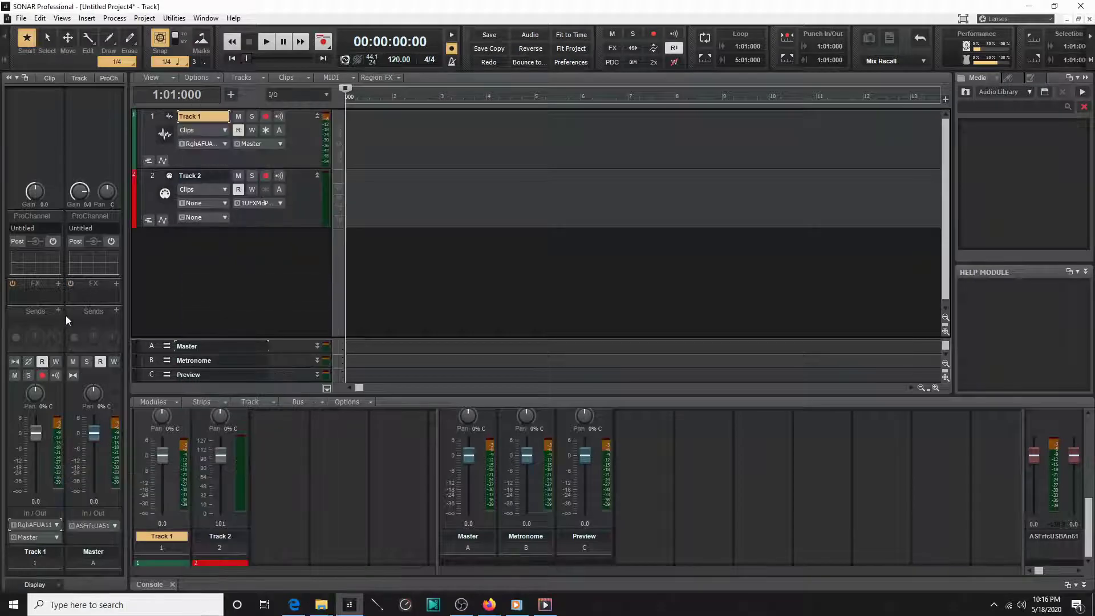
# - Insert the Plugin Alliance bx_rockrack V3 amp into Track 1's FX rack
pyautogui.click(58, 283)
pyautogui.moveTo(139, 296)
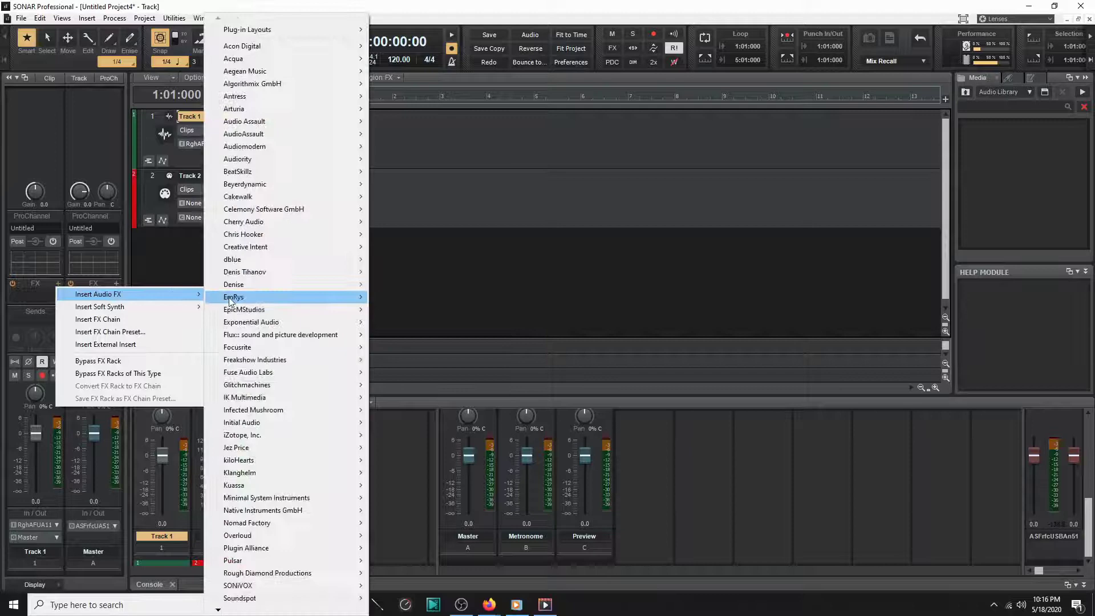
pyautogui.moveTo(302, 550)
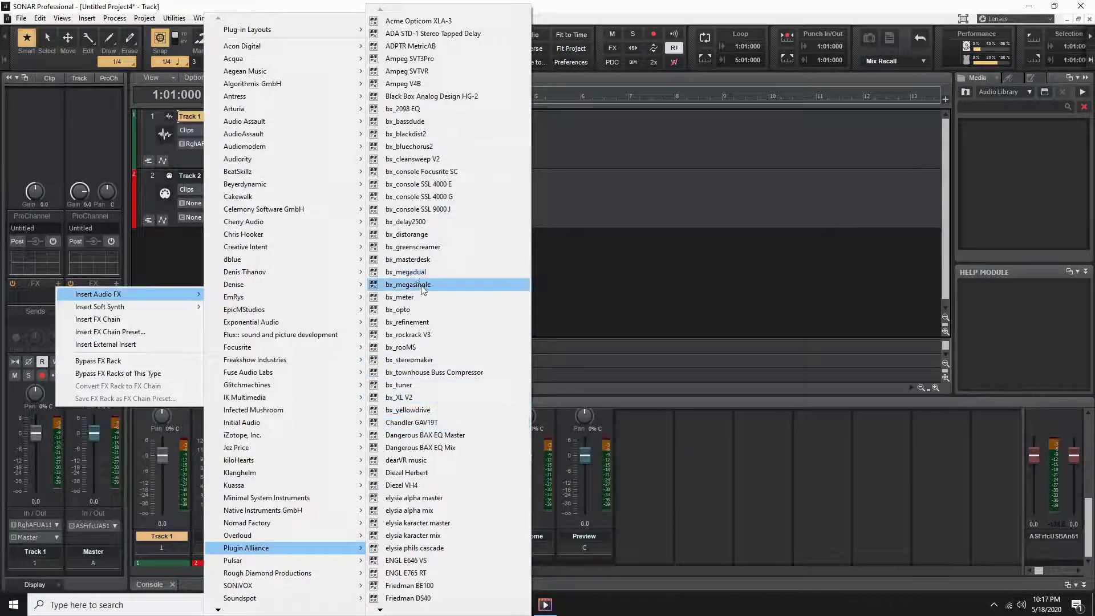
pyautogui.click(436, 337)
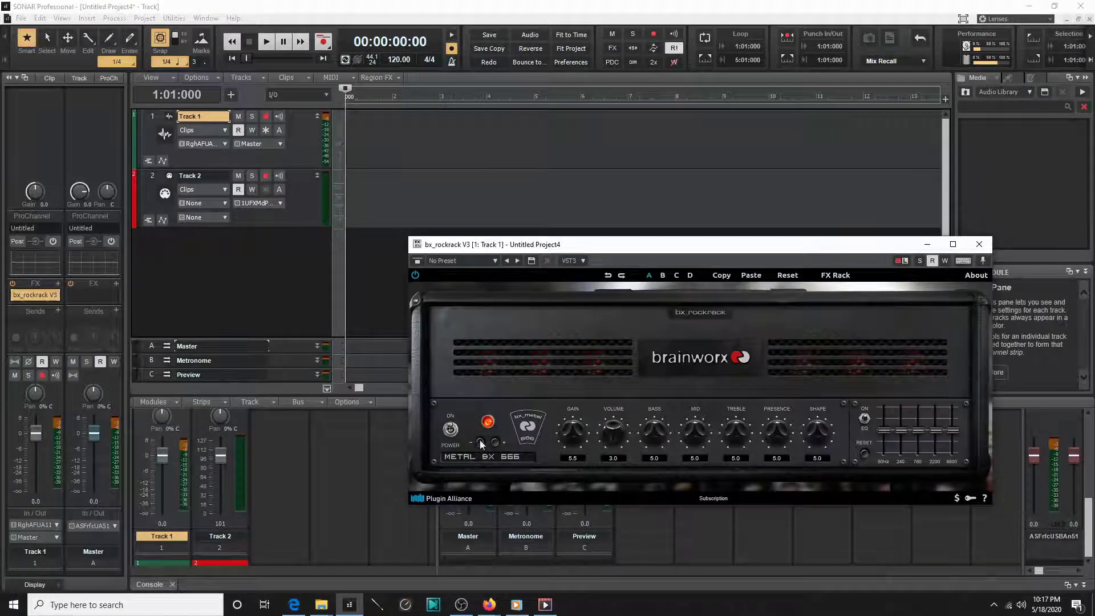
# - Enable Input Echo on Track 1 and step the bx_rockrack amp model to CLEAN JAZZ
pyautogui.click(480, 443)
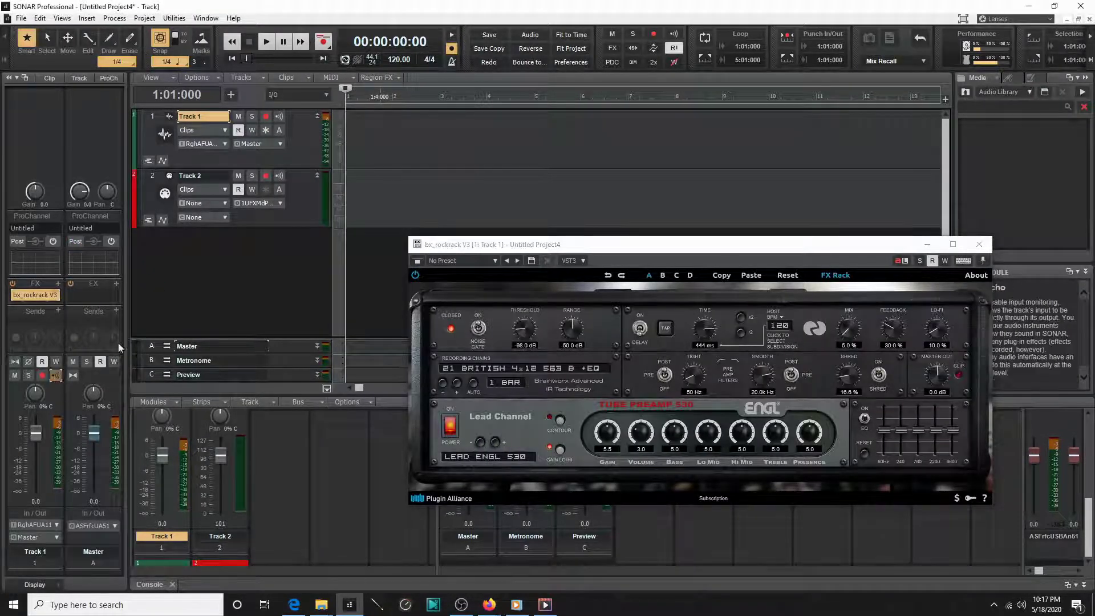
pyautogui.click(55, 375)
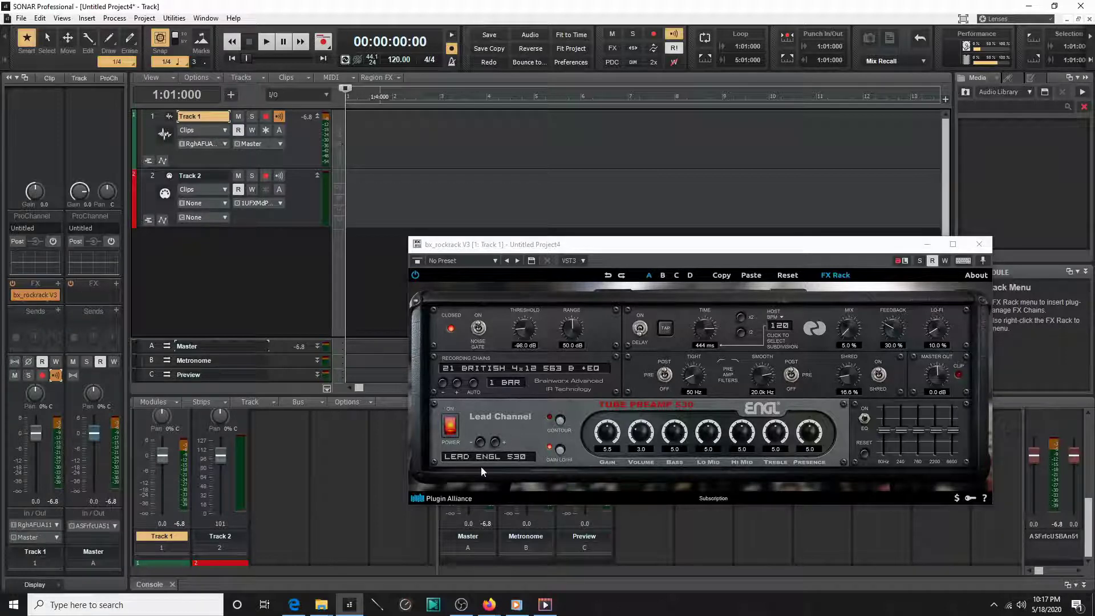
pyautogui.click(480, 444)
pyautogui.click(481, 444)
pyautogui.click(481, 444)
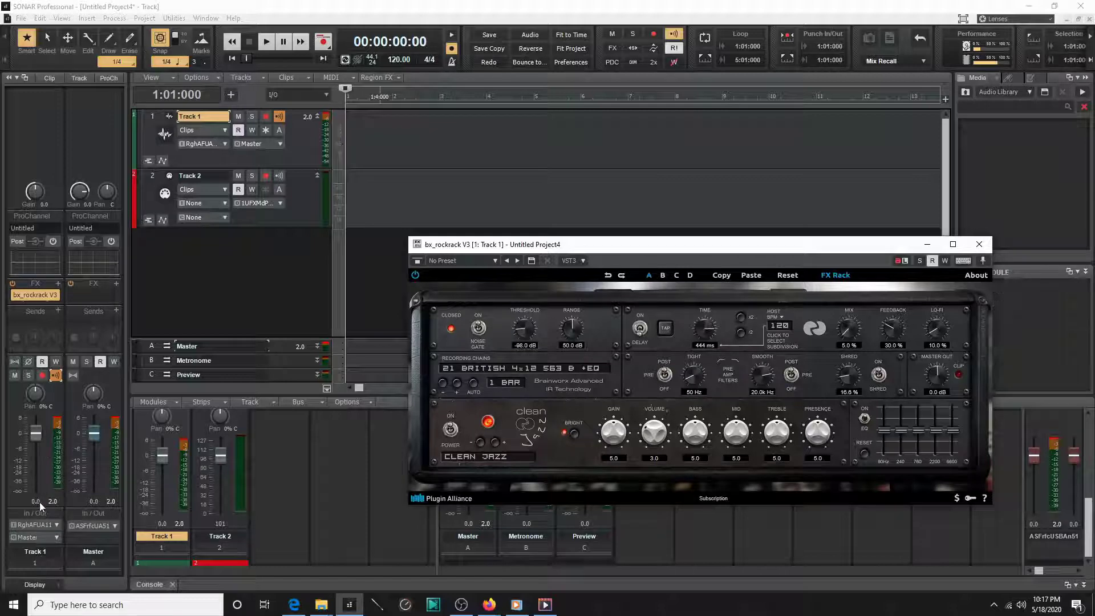
# - Save Track 1 as the PAGuitar3.cwx track template, overwriting the existing file
pyautogui.click(980, 244)
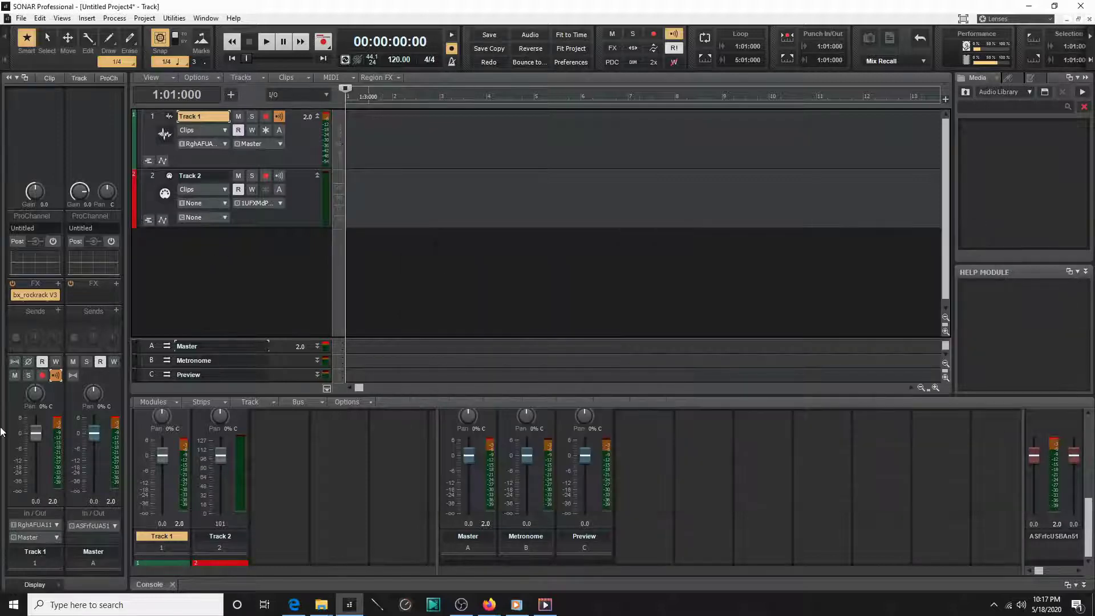
pyautogui.rightClick(47, 143)
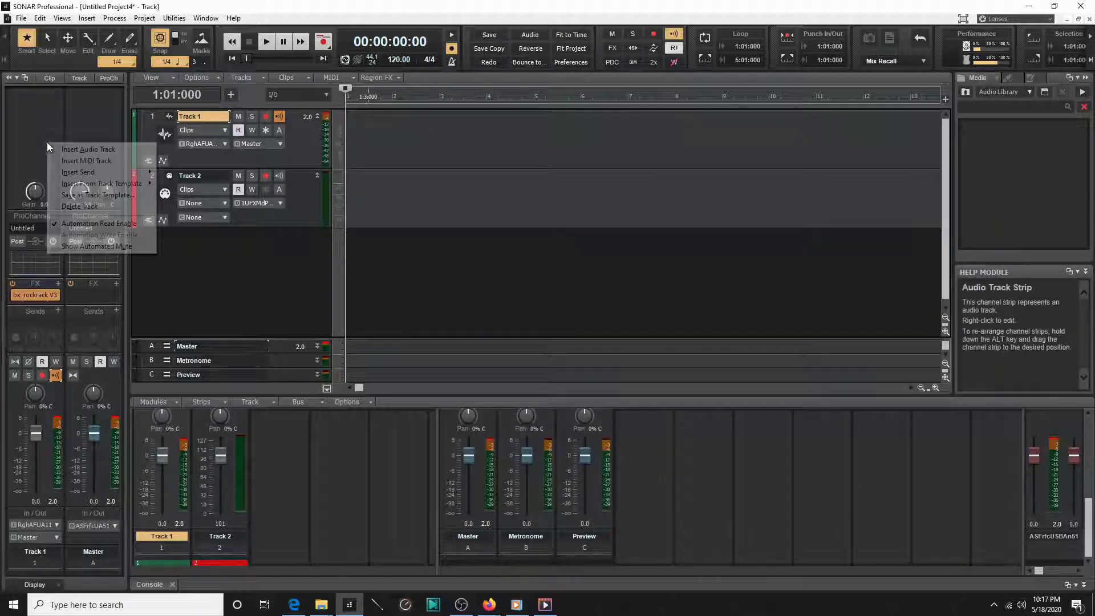
pyautogui.click(118, 195)
pyautogui.doubleClick(485, 241)
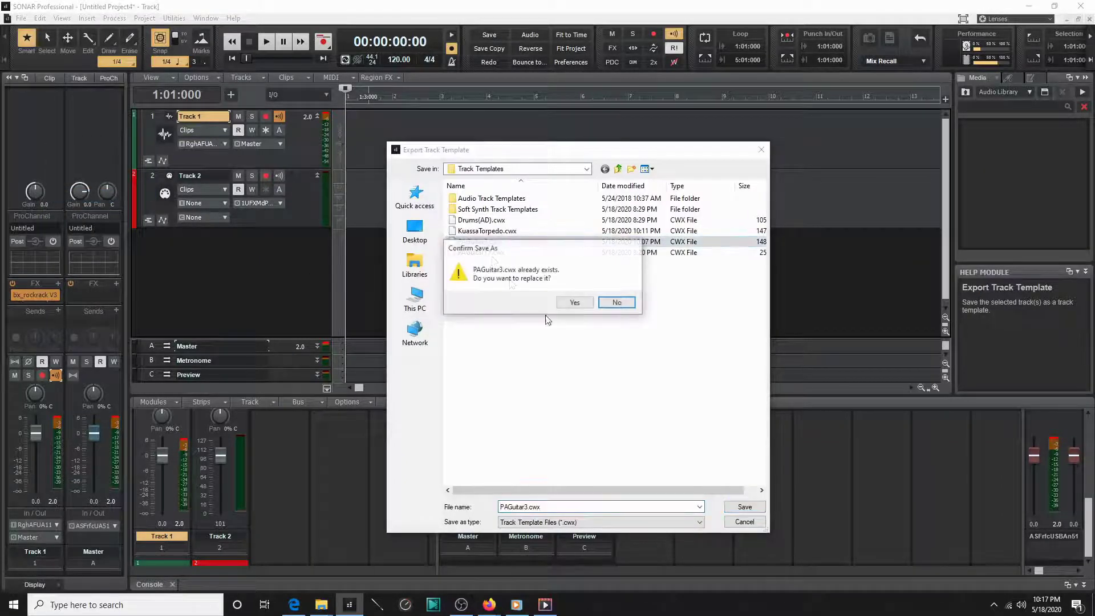
pyautogui.click(575, 302)
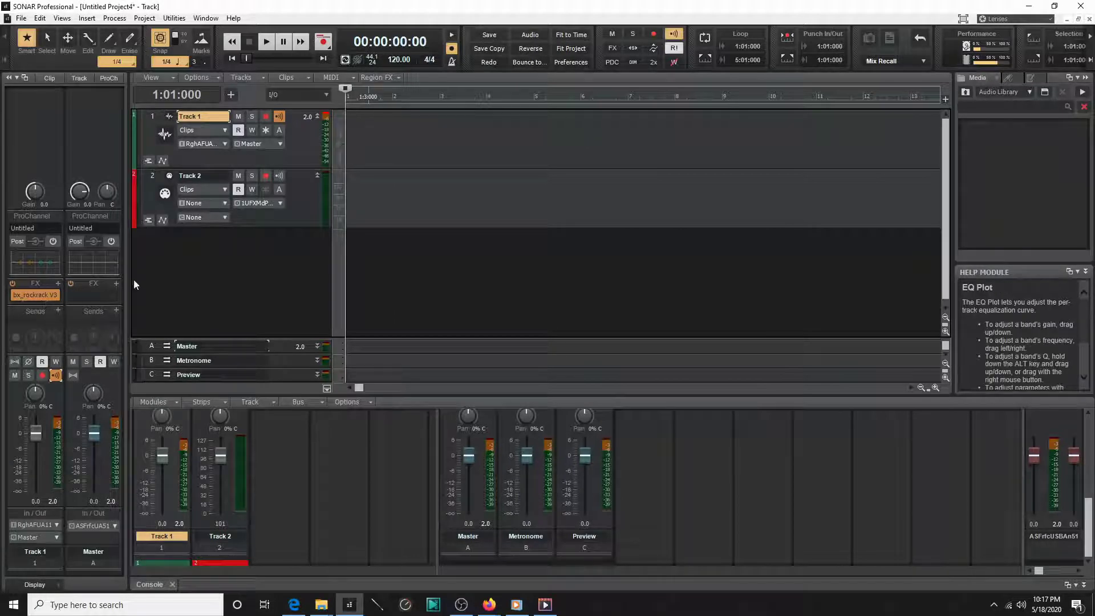
# - Insert a new Track 3 from a saved track template
pyautogui.rightClick(226, 248)
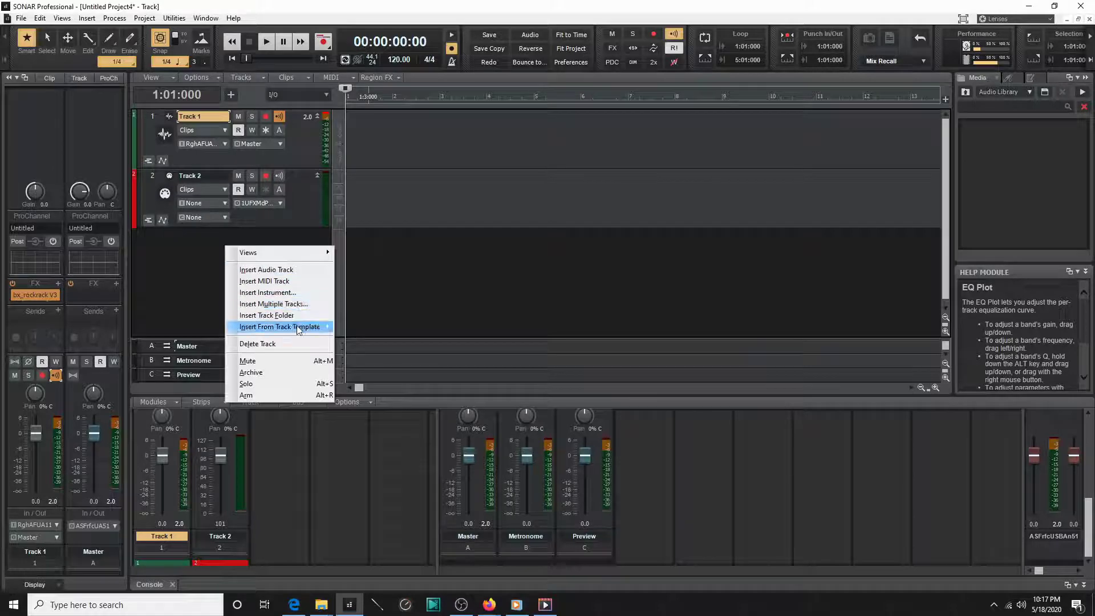
pyautogui.moveTo(297, 330)
pyautogui.click(391, 388)
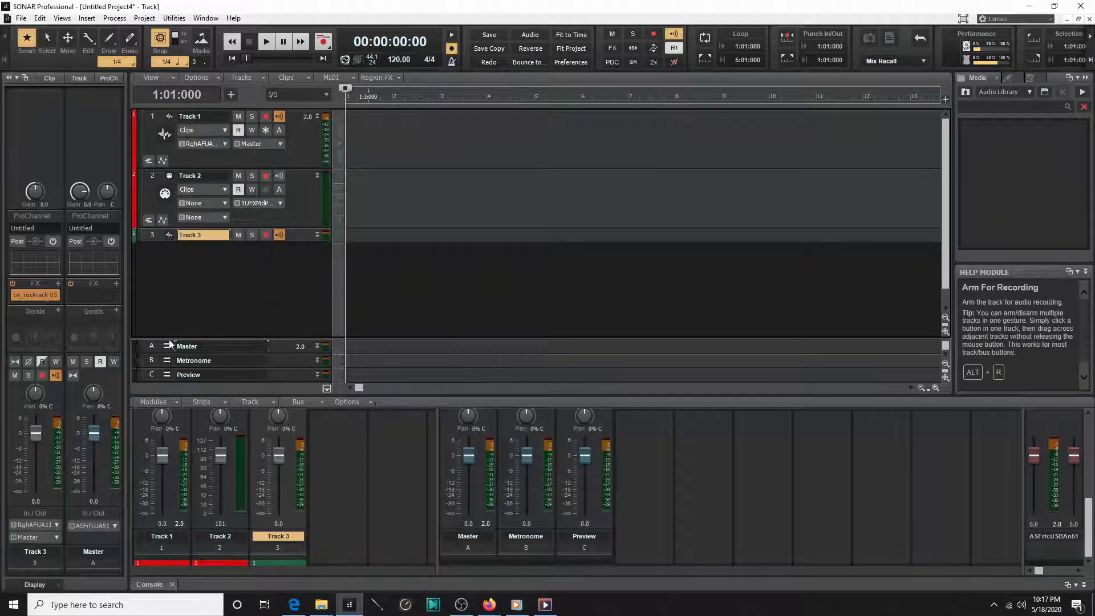
pyautogui.click(152, 236)
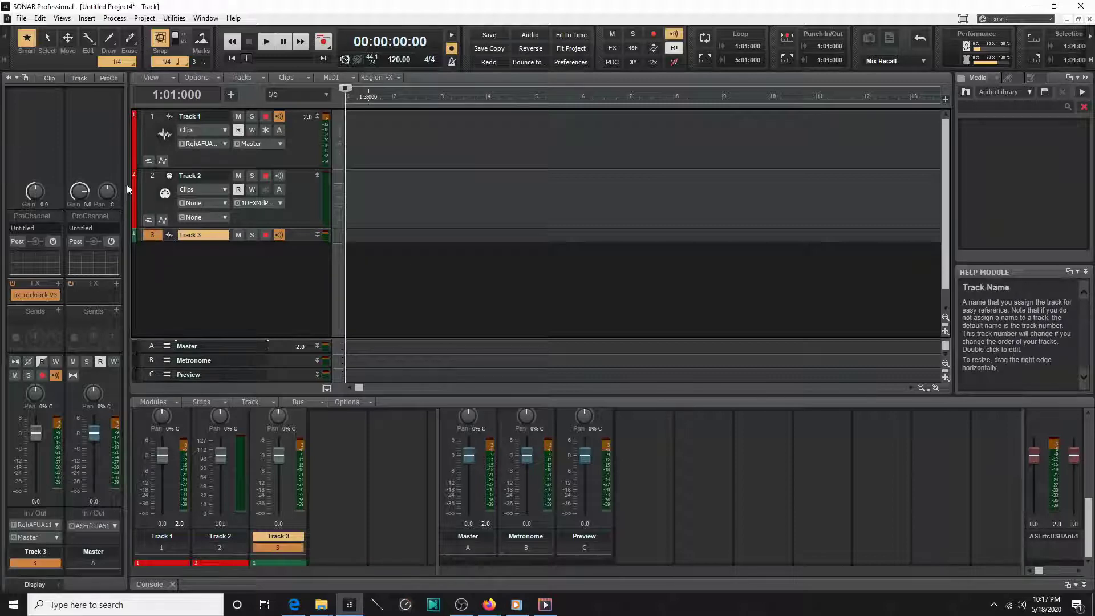
pyautogui.click(156, 138)
# - Insert Track 4 from the KuassaTorpedo template, bringing Amplifikation and Torpedo Wall plug-ins
pyautogui.scroll(5, 357, 494)
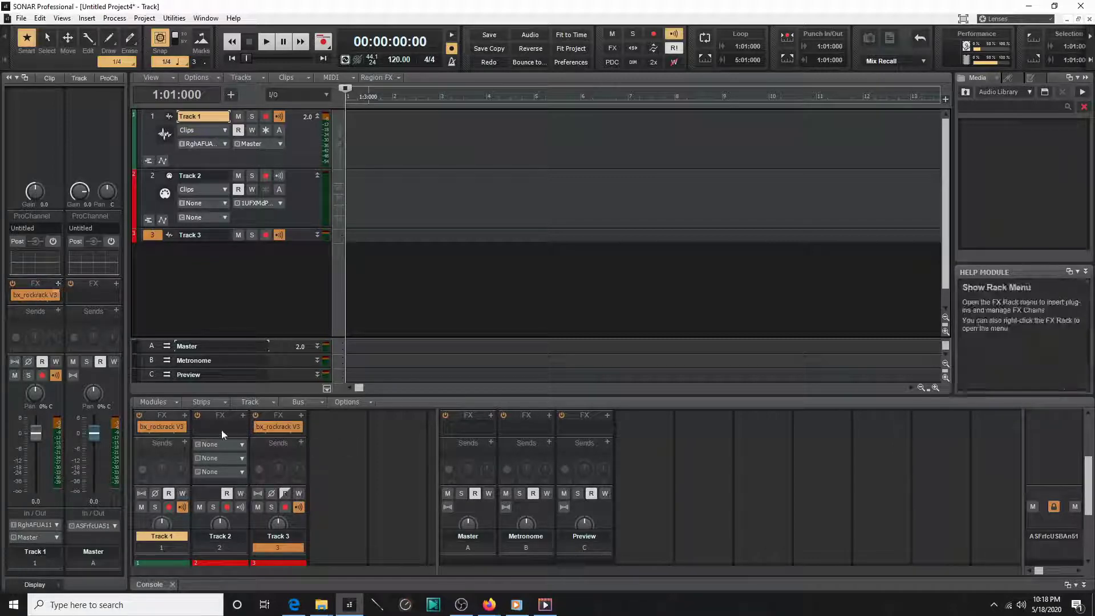
pyautogui.rightClick(48, 164)
pyautogui.click(225, 301)
pyautogui.rightClick(226, 298)
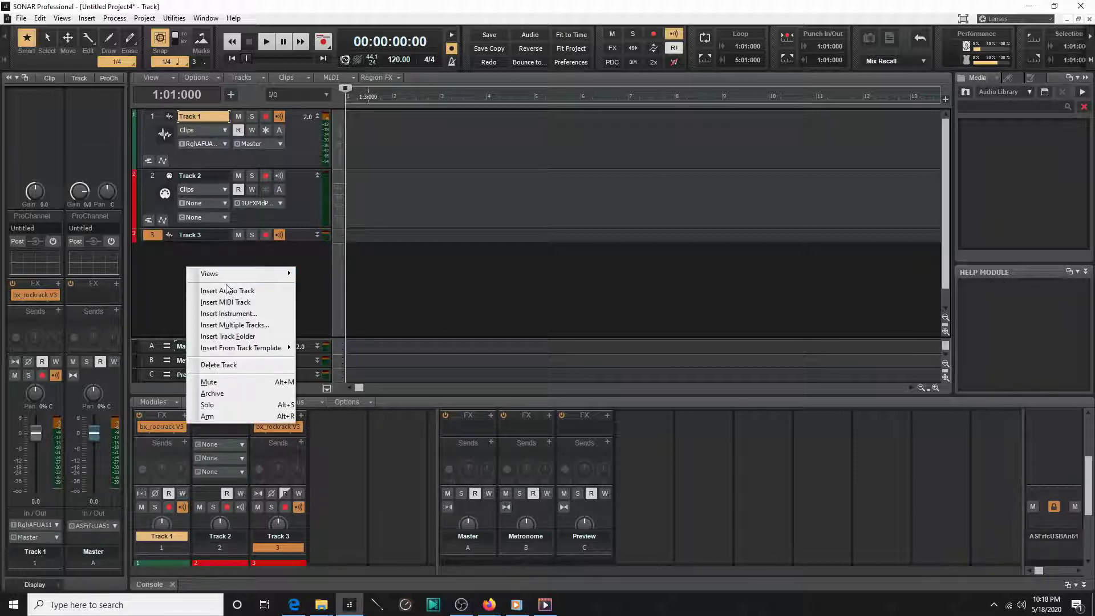
pyautogui.moveTo(251, 351)
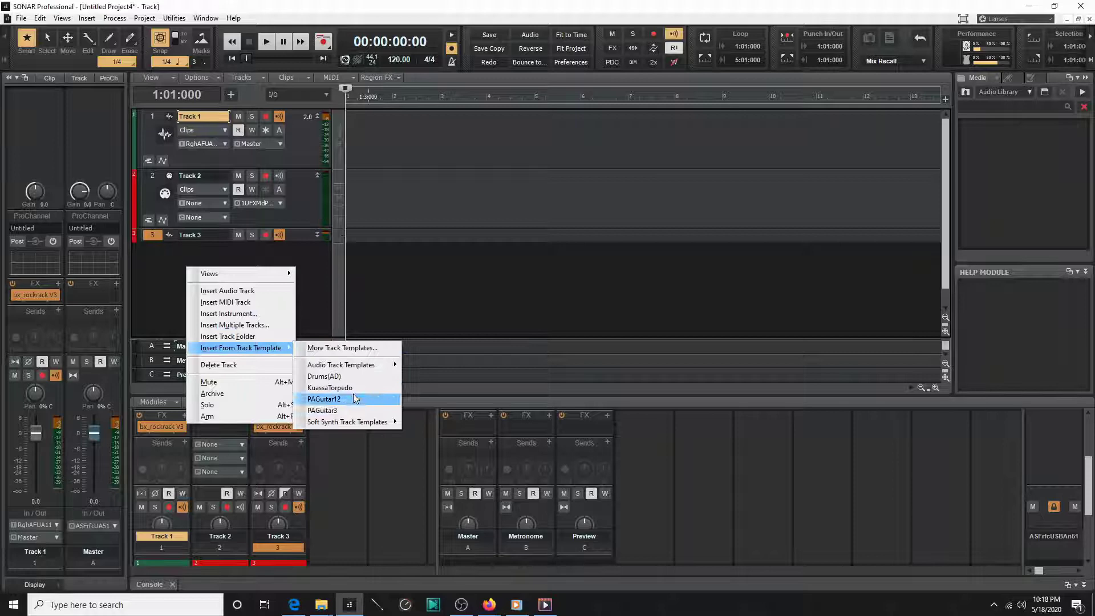
pyautogui.click(331, 388)
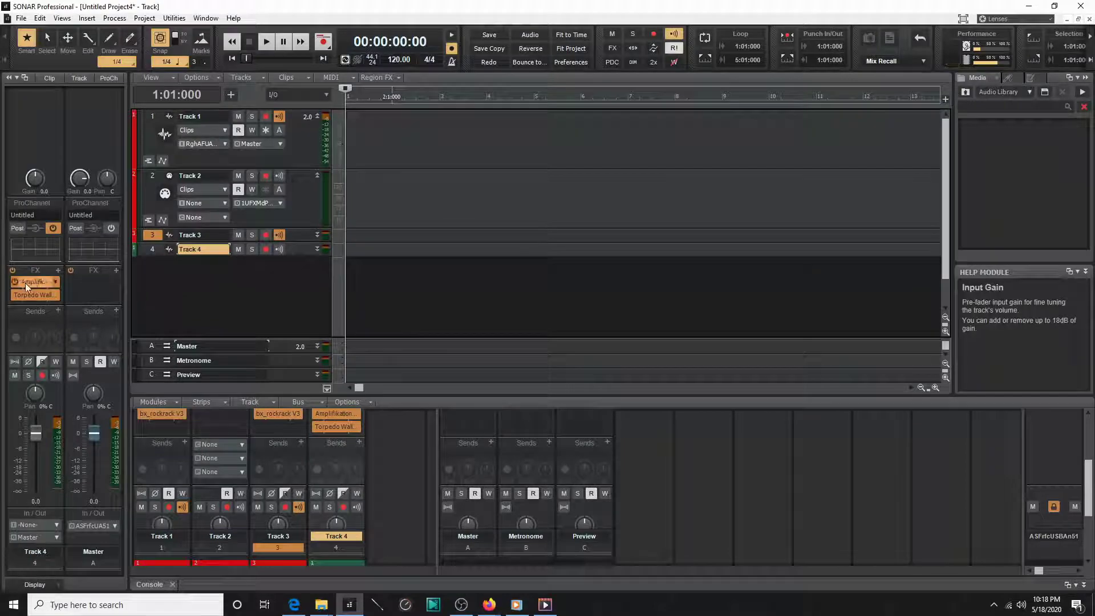
# - Open Track 4's Torpedo Wall Of Sound plug-in and reposition its window and microphone
pyautogui.doubleClick(36, 283)
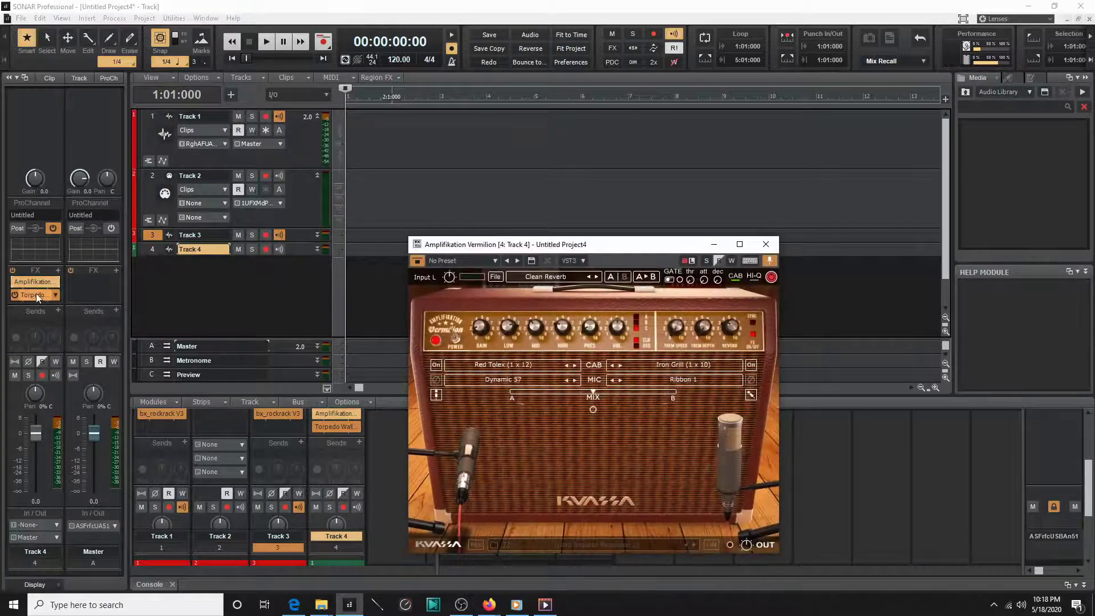
pyautogui.doubleClick(34, 295)
pyautogui.moveTo(616, 247); pyautogui.dragTo(355, 47)
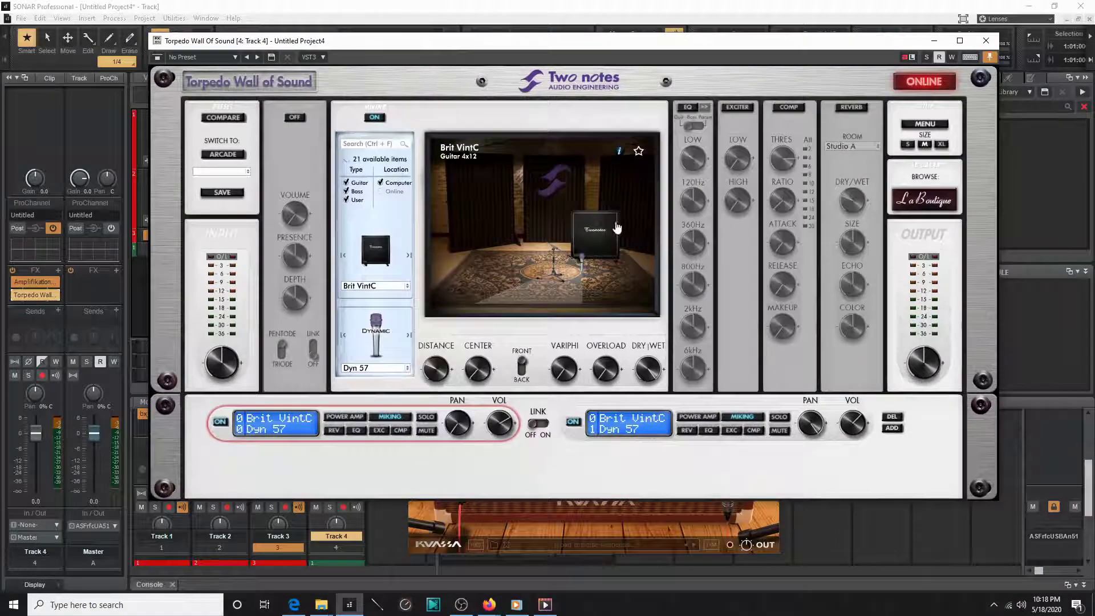
pyautogui.moveTo(584, 251)
pyautogui.mouseDown()
pyautogui.moveTo(556, 262)
pyautogui.moveTo(581, 252)
pyautogui.mouseUp()
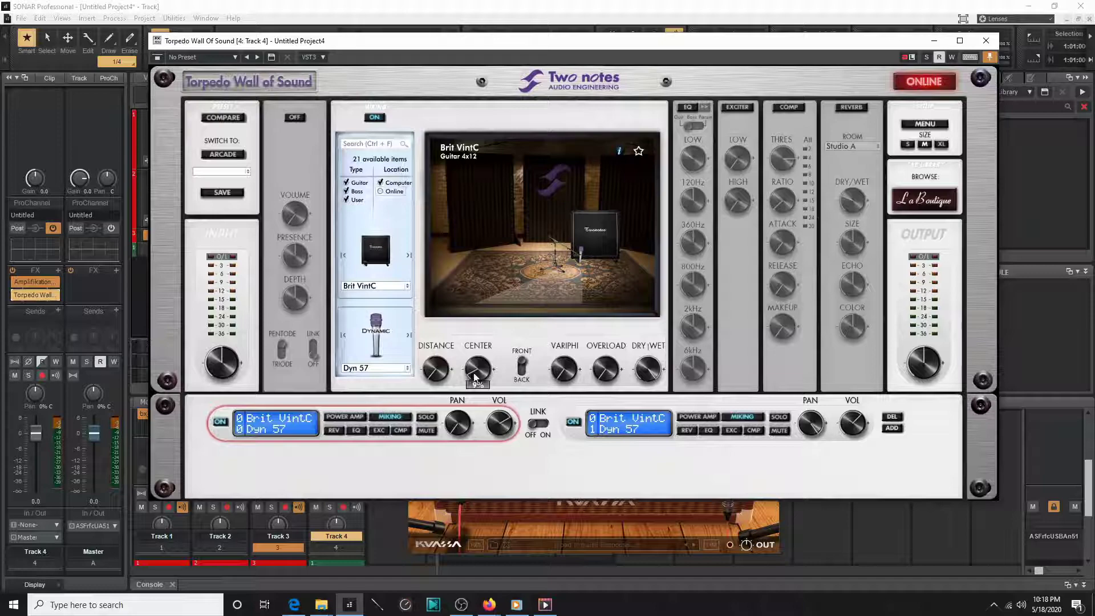
# - Turn off Online cabinets and step the first cabinet from Brit VintC back to Voice 65
pyautogui.click(391, 193)
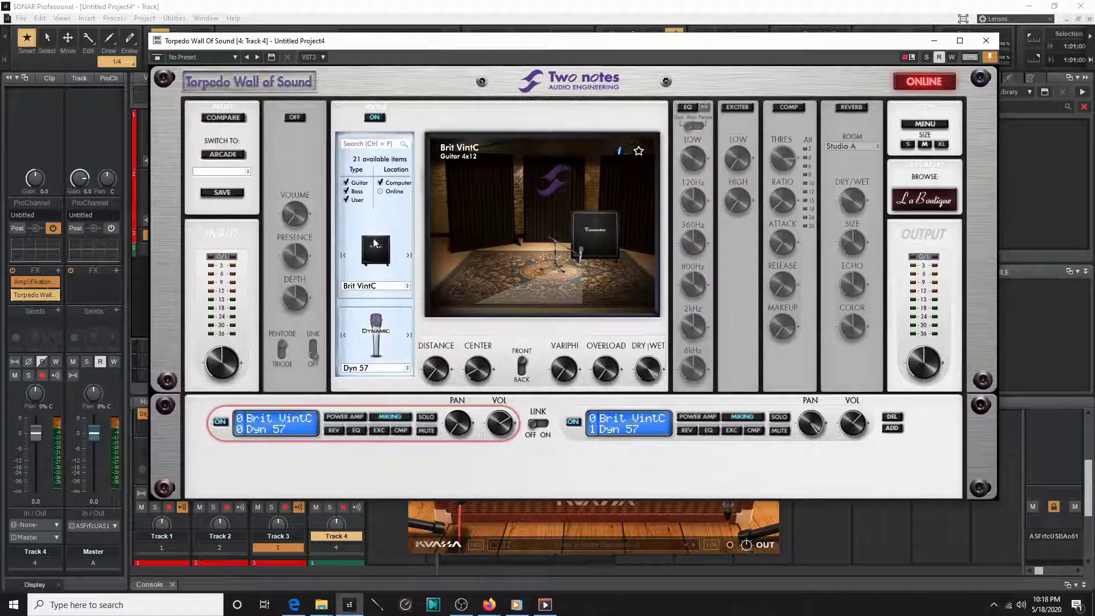
pyautogui.click(344, 255)
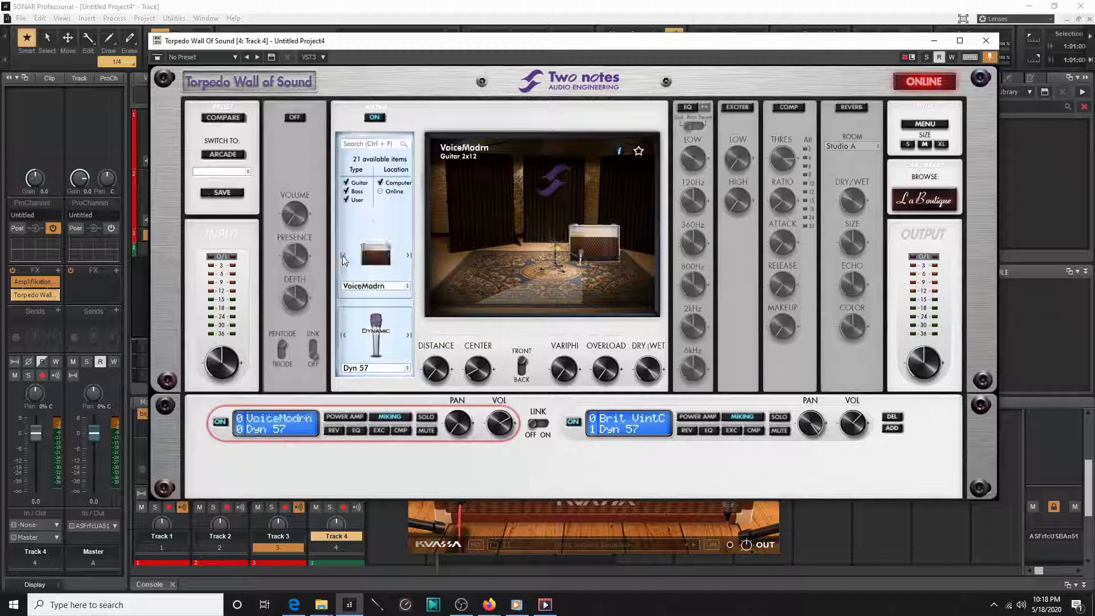
pyautogui.click(344, 257)
pyautogui.click(344, 258)
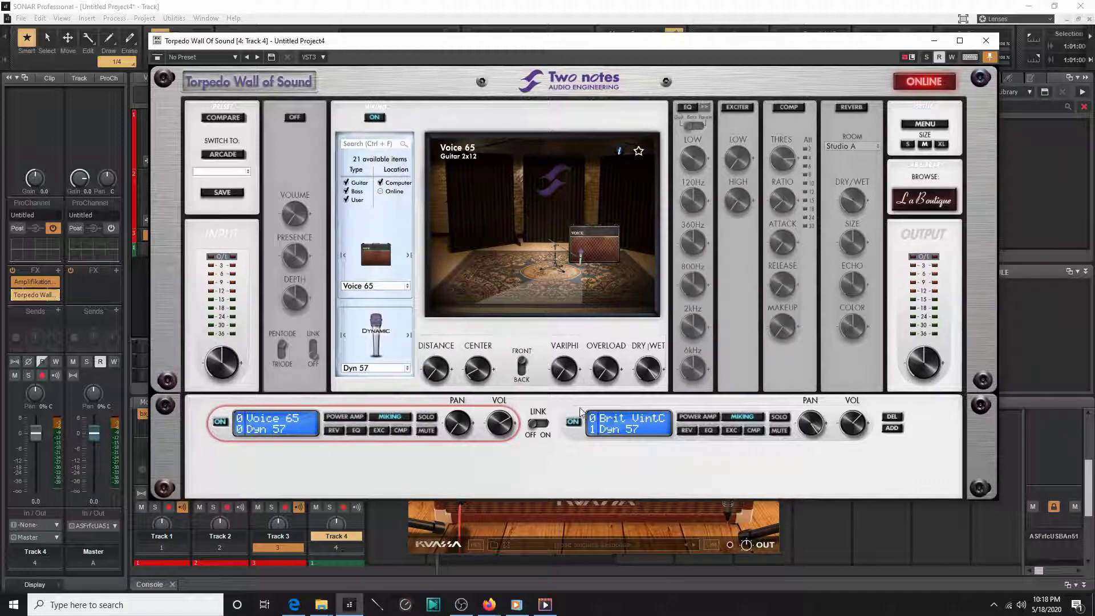
# - Convert Torpedo Wall of Sound to Arcade mode, keeping cabinet B in the Basement room
pyautogui.click(234, 152)
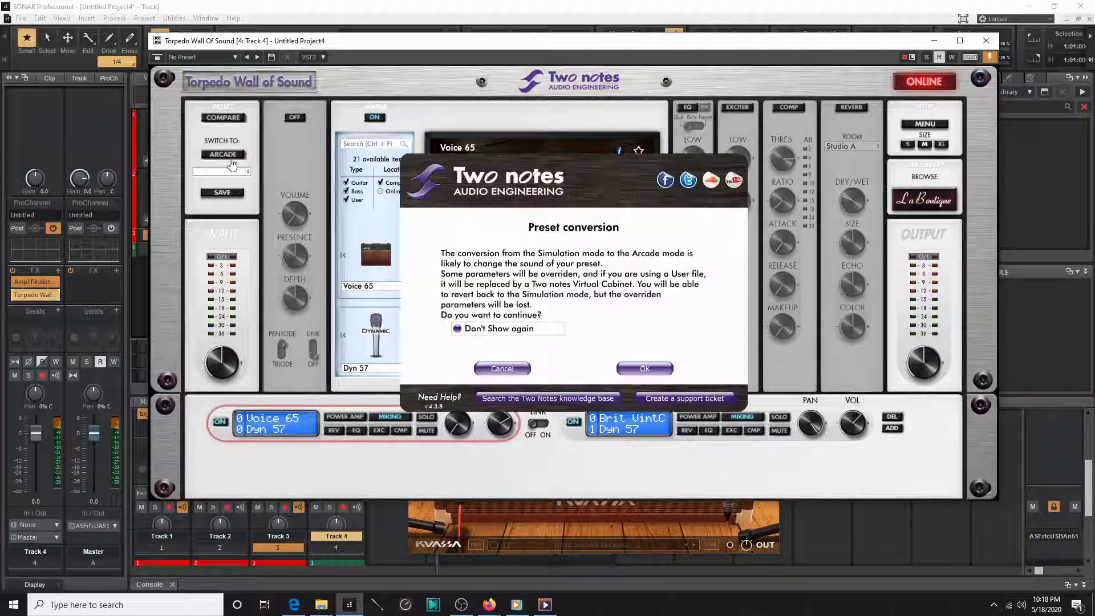
pyautogui.click(662, 368)
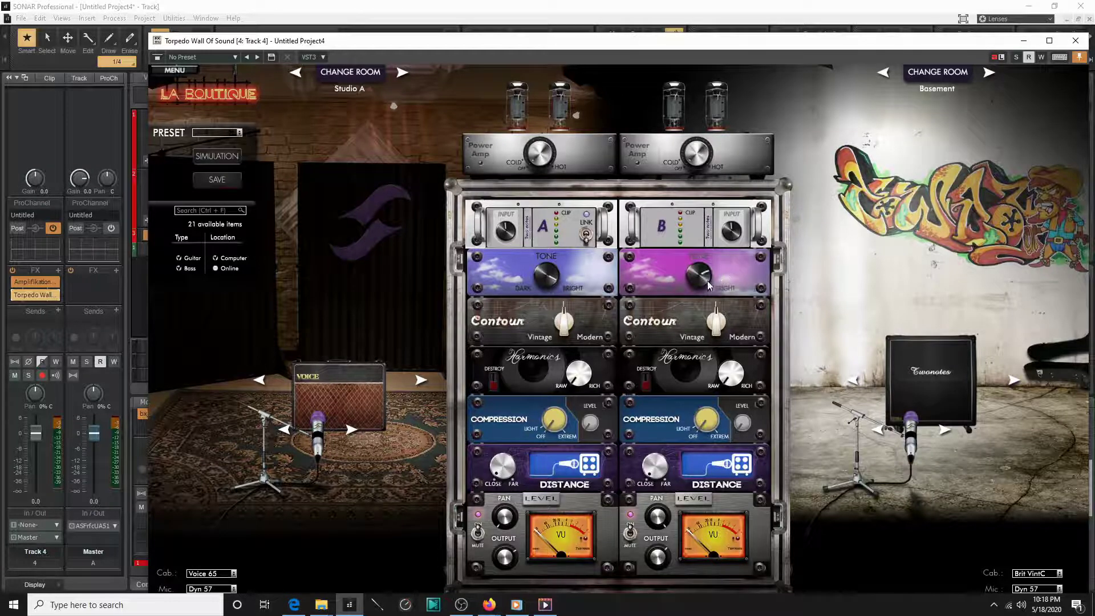
pyautogui.click(884, 73)
pyautogui.click(984, 76)
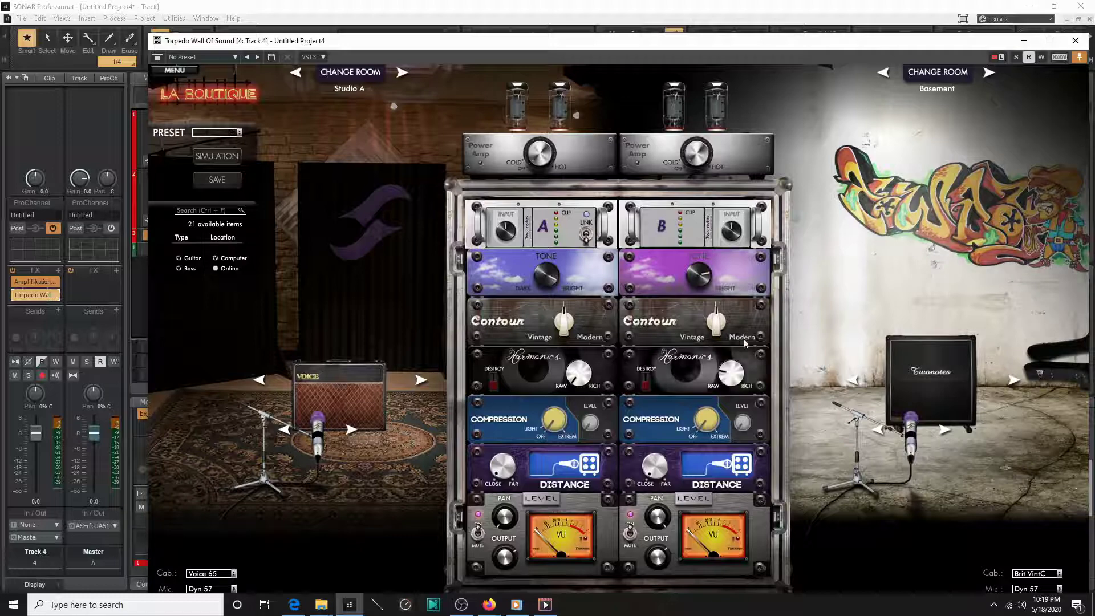
# - Save Track 4 as the KuassaTorpedo.cwx track template, replacing the older file
pyautogui.rightClick(48, 174)
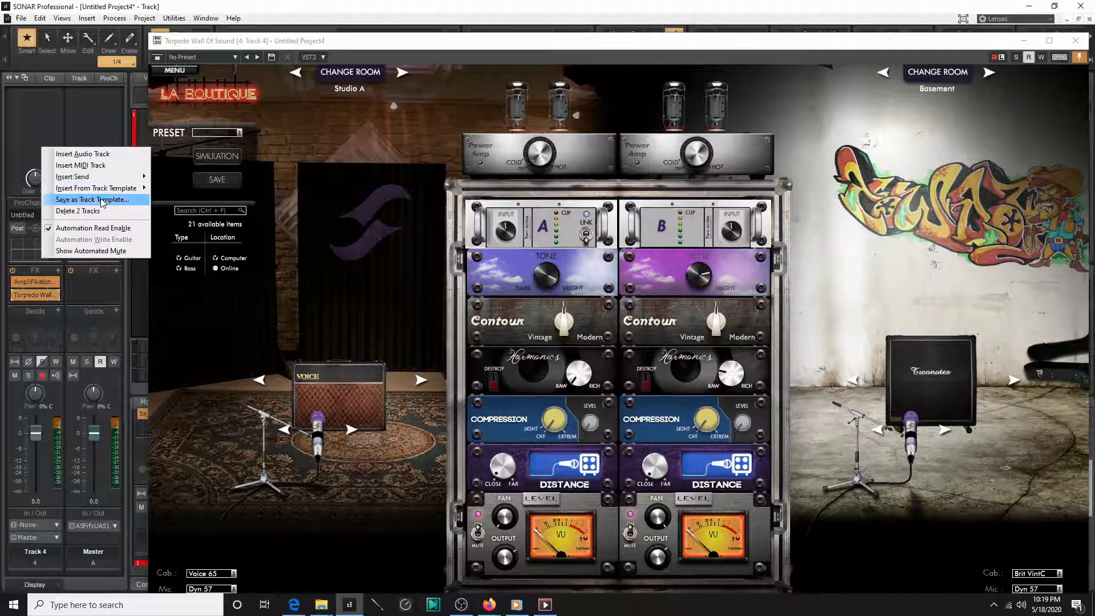
pyautogui.click(104, 199)
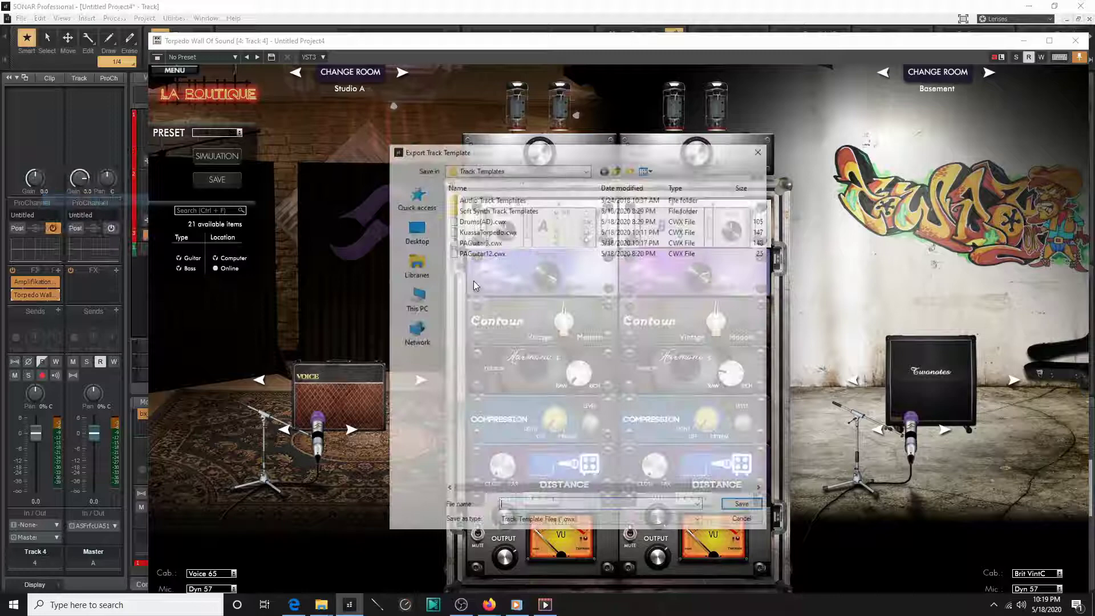
pyautogui.click(502, 231)
pyautogui.click(743, 507)
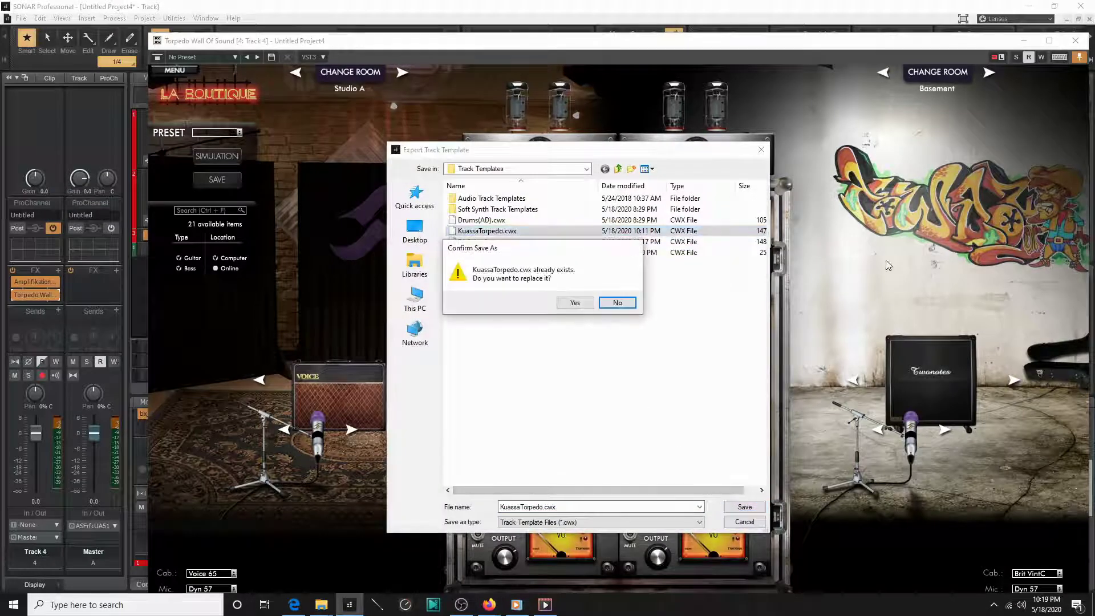
pyautogui.click(569, 303)
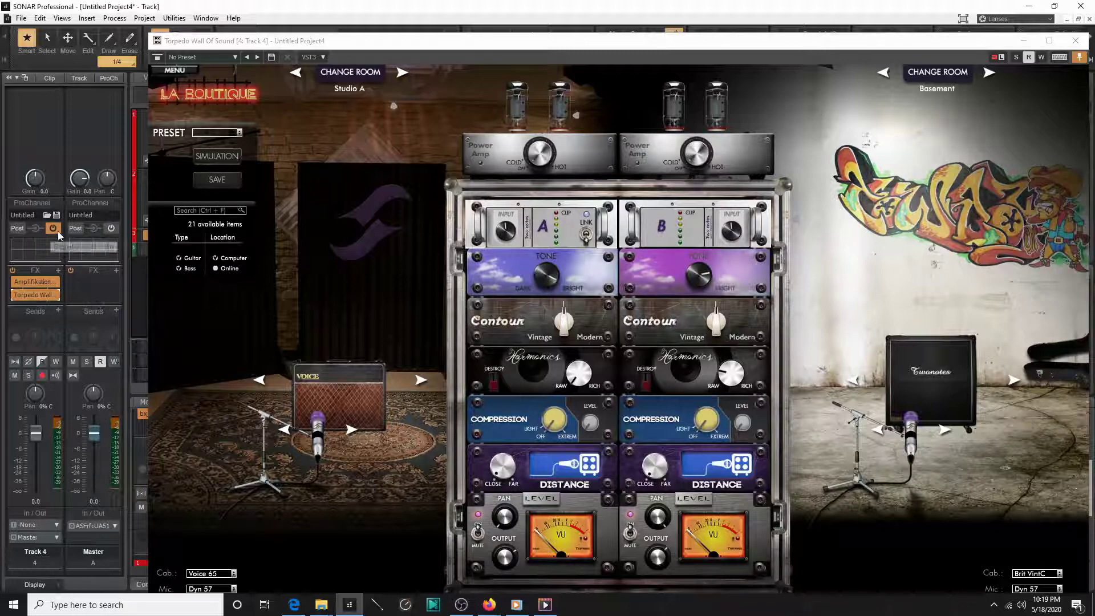
# - Load the Guitar.pcp preset into Track 4's ProChannel
pyautogui.click(109, 78)
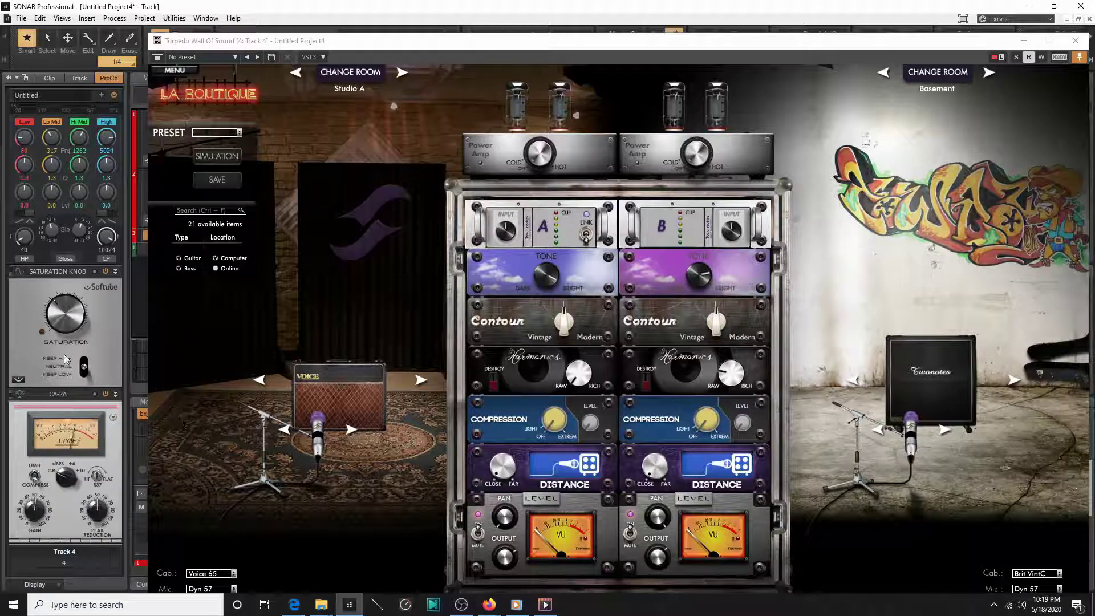
pyautogui.scroll(1, 75, 342)
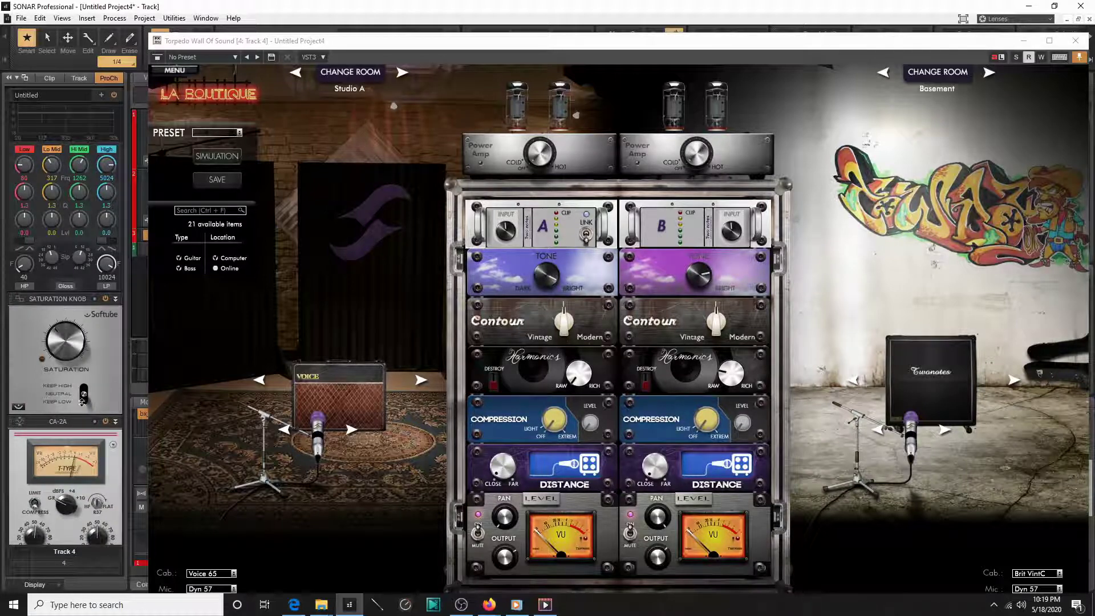
pyautogui.scroll(1, 105, 340)
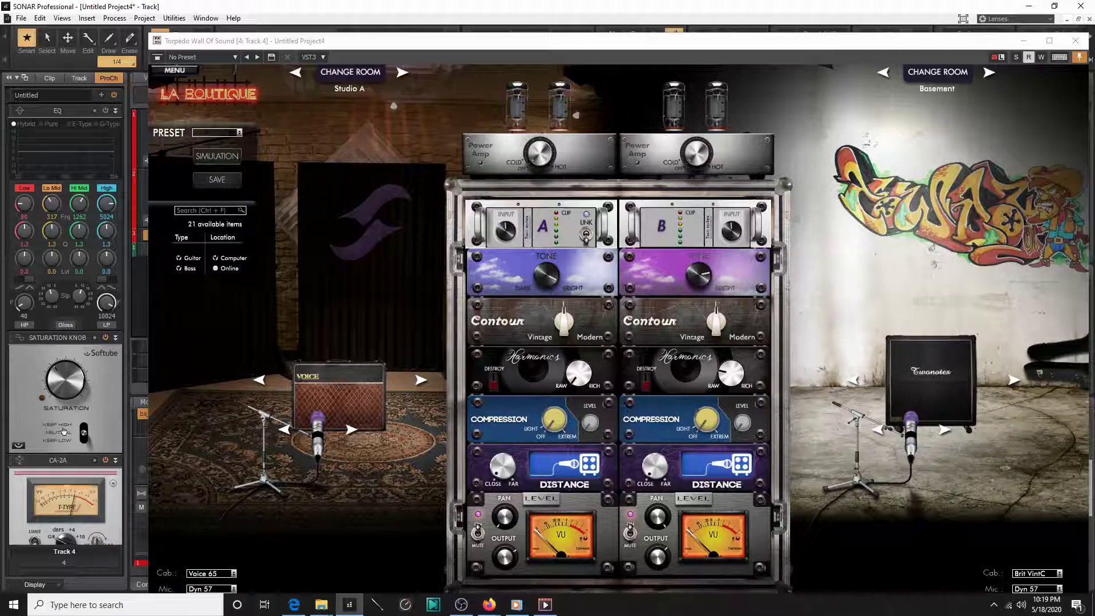
pyautogui.click(76, 95)
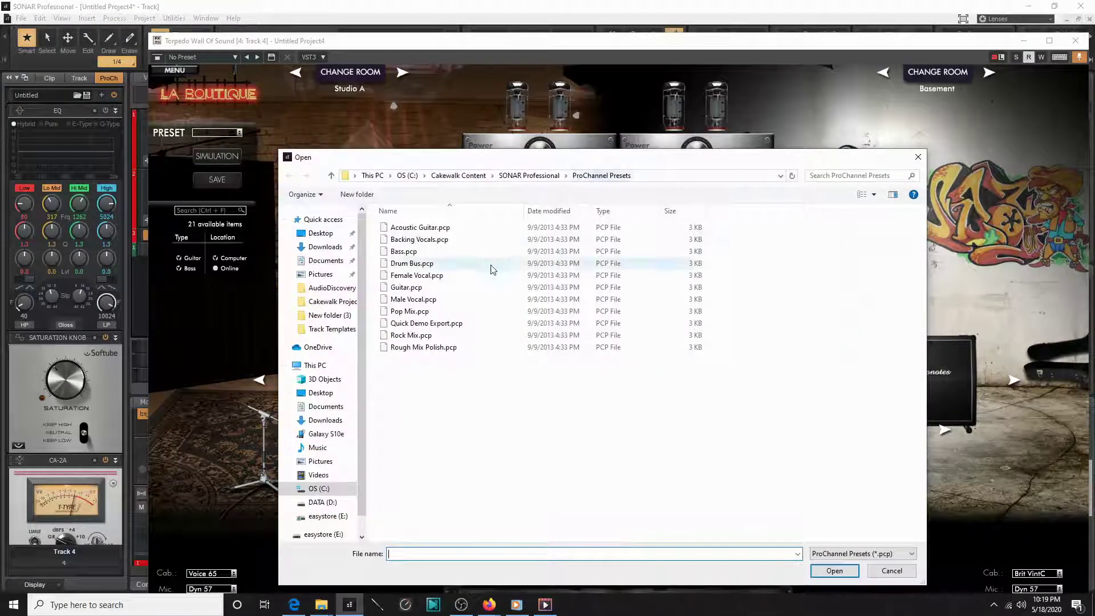
pyautogui.click(425, 289)
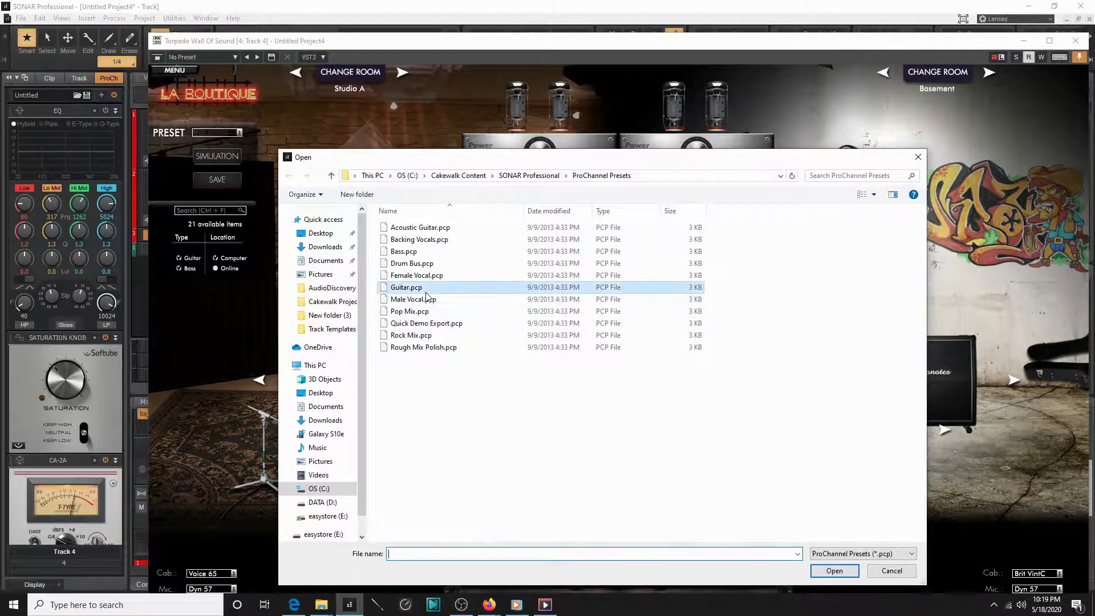
pyautogui.doubleClick(425, 291)
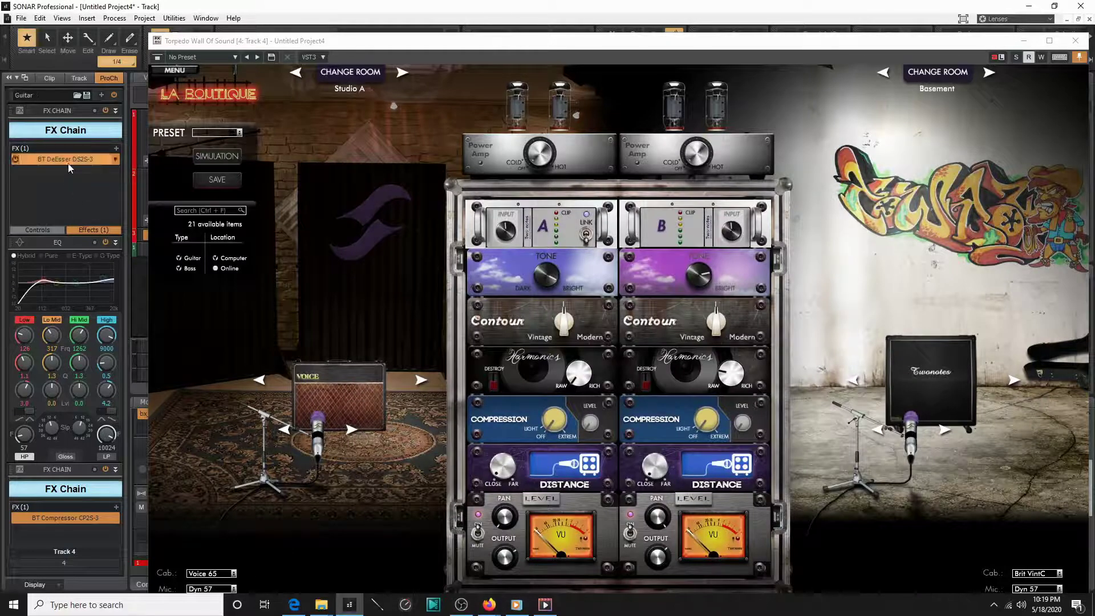
# - Inspect the BT DeEsser in the ProChannel FX chain, then return to the mixer strips
pyautogui.doubleClick(69, 162)
pyautogui.click(780, 238)
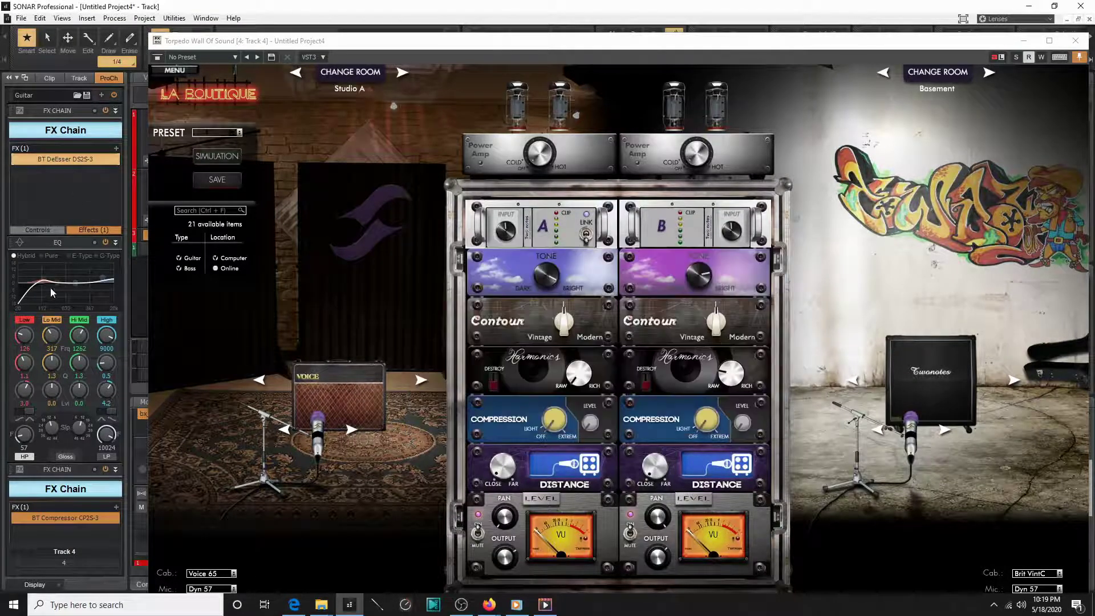
pyautogui.scroll(-2, 51, 292)
pyautogui.scroll(1, 108, 134)
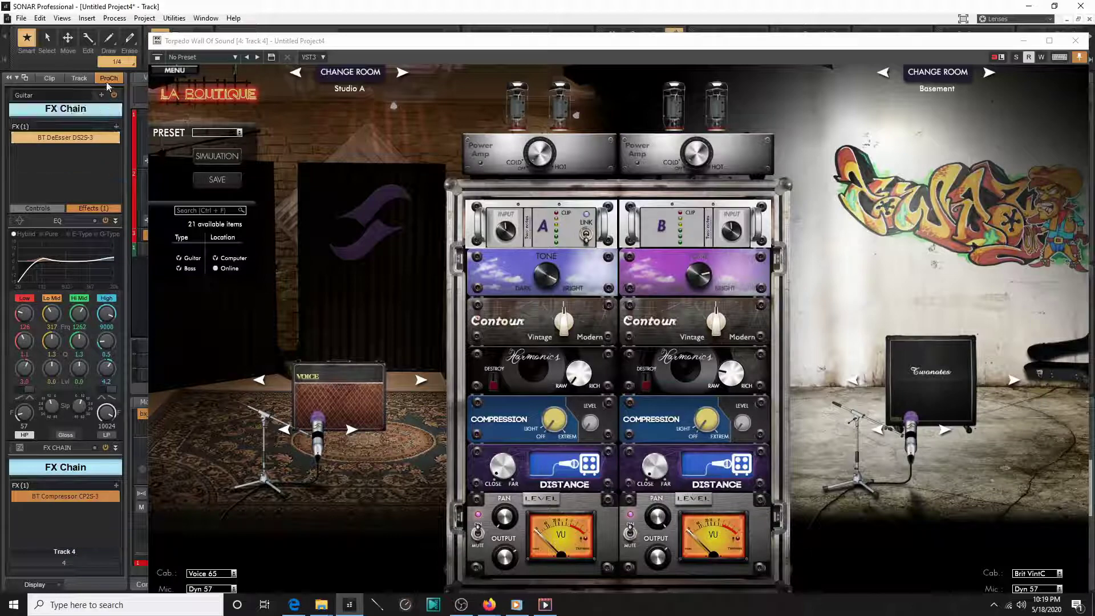
pyautogui.click(82, 79)
pyautogui.click(83, 81)
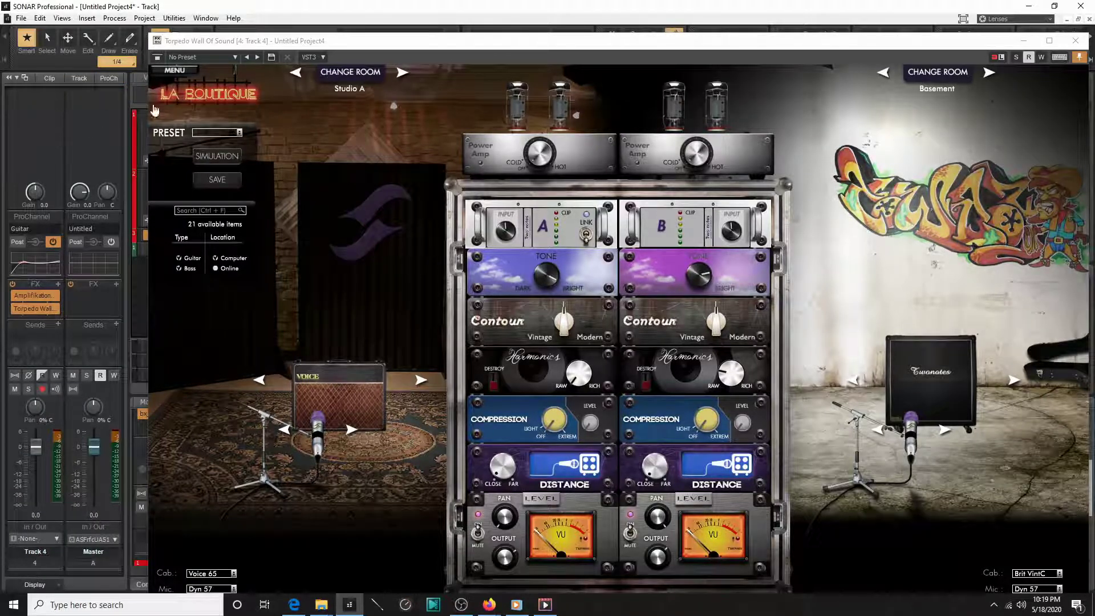
pyautogui.click(1075, 41)
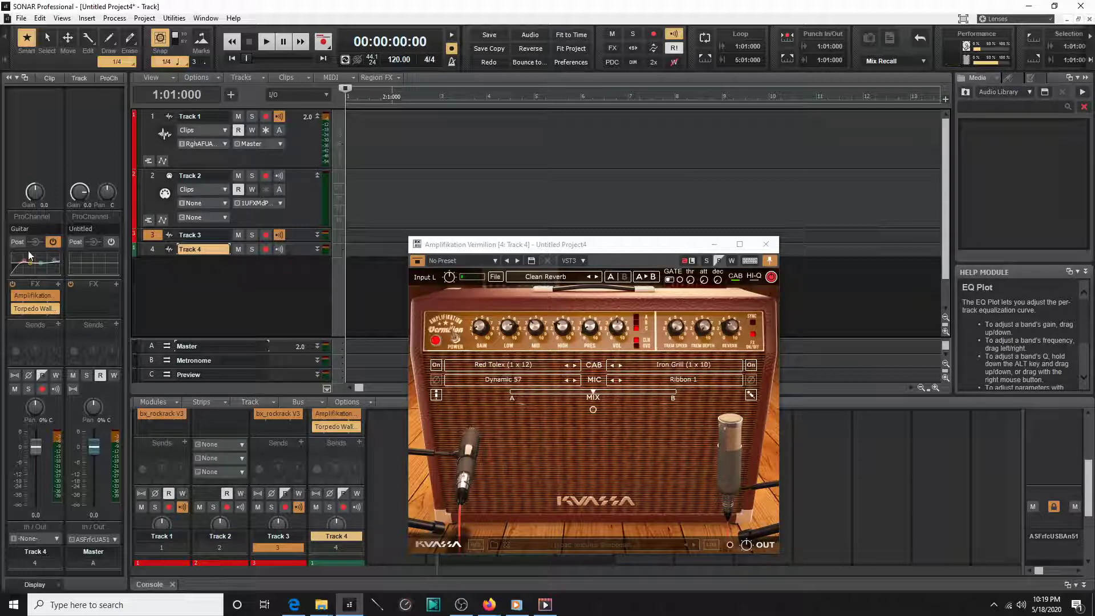
pyautogui.rightClick(42, 155)
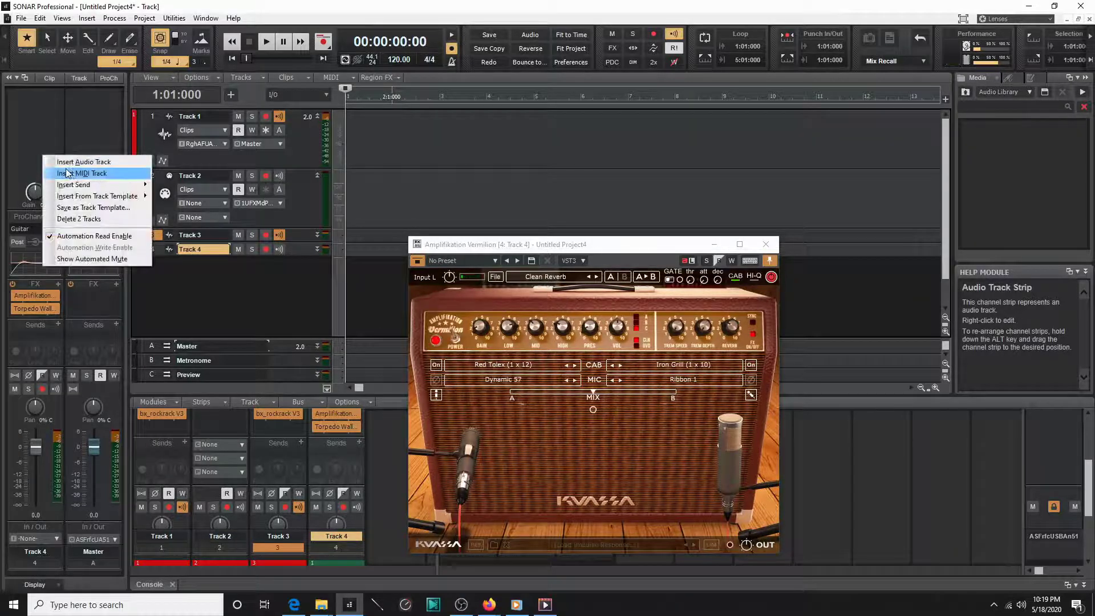
pyautogui.moveTo(88, 197)
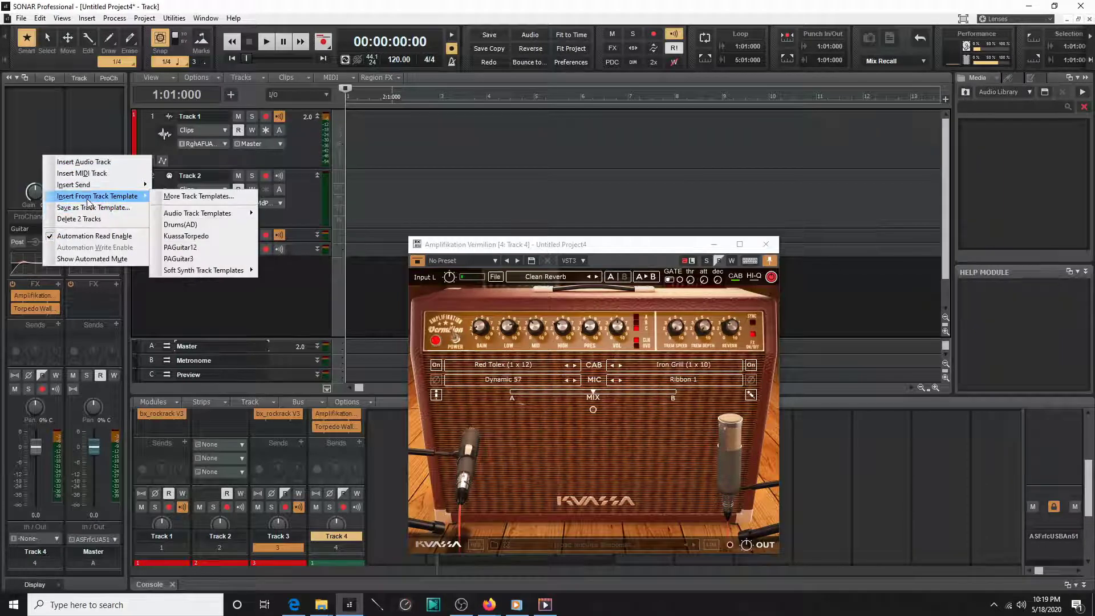
pyautogui.moveTo(236, 214)
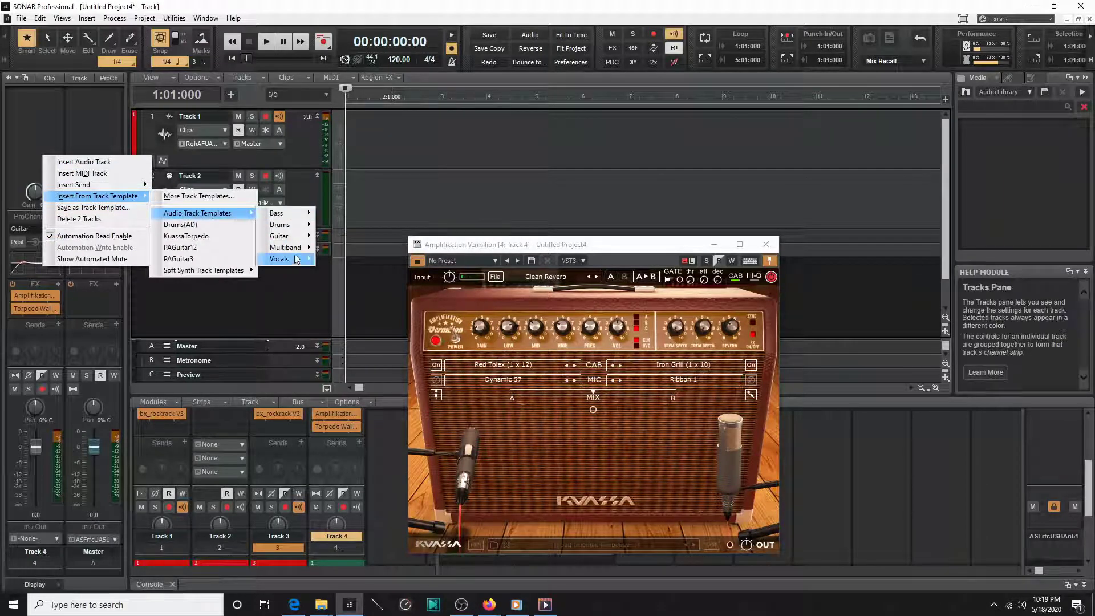
pyautogui.moveTo(292, 247)
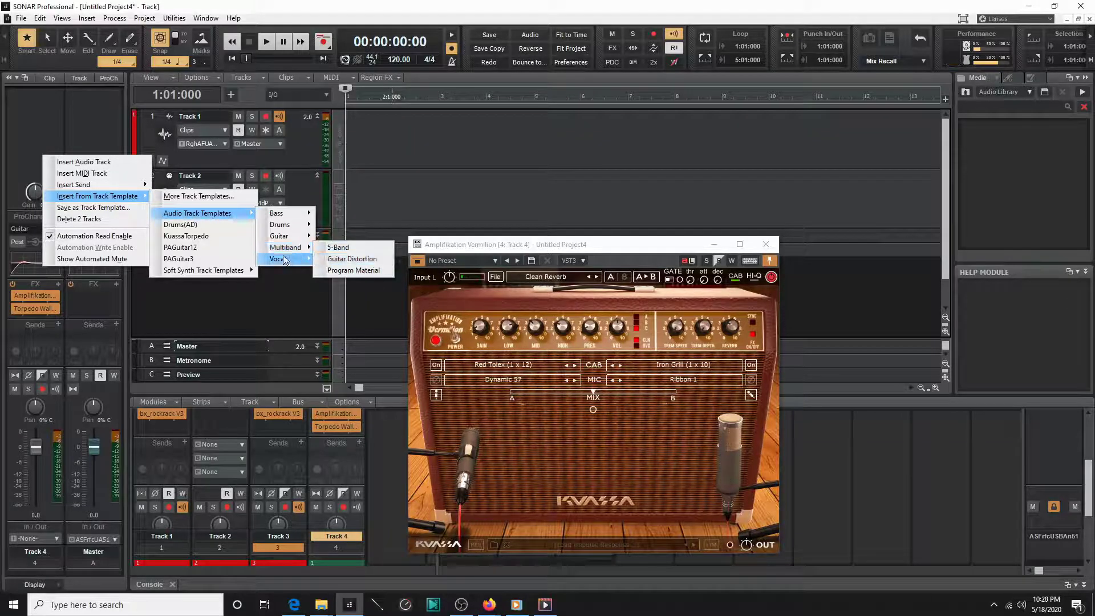
pyautogui.click(285, 308)
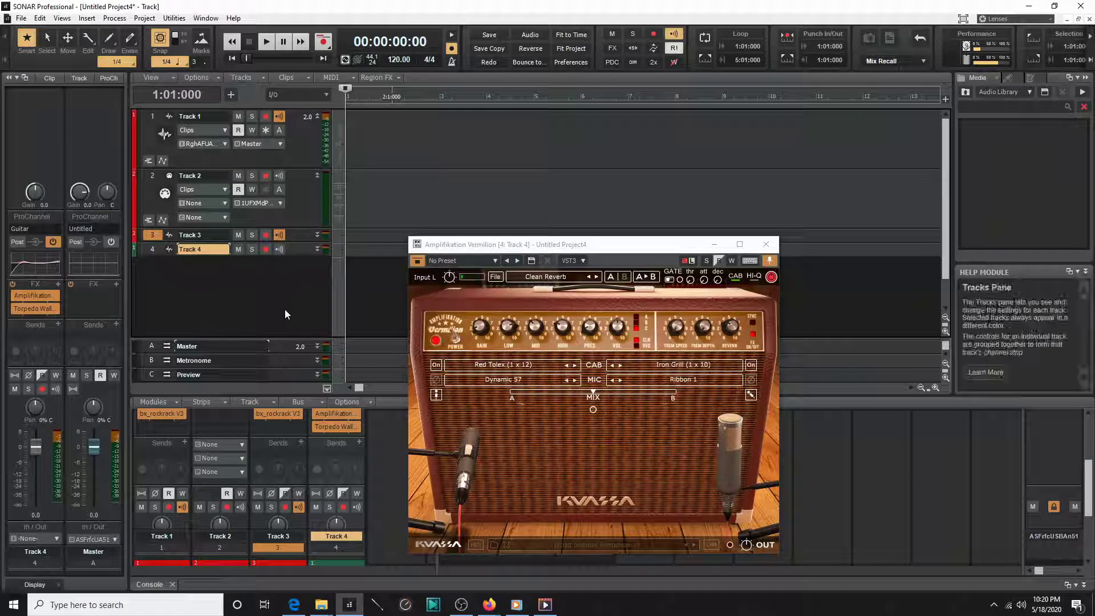
# - Close the Amplifikation Vermilion plug-in window to reveal the four-track project
pyautogui.click(766, 244)
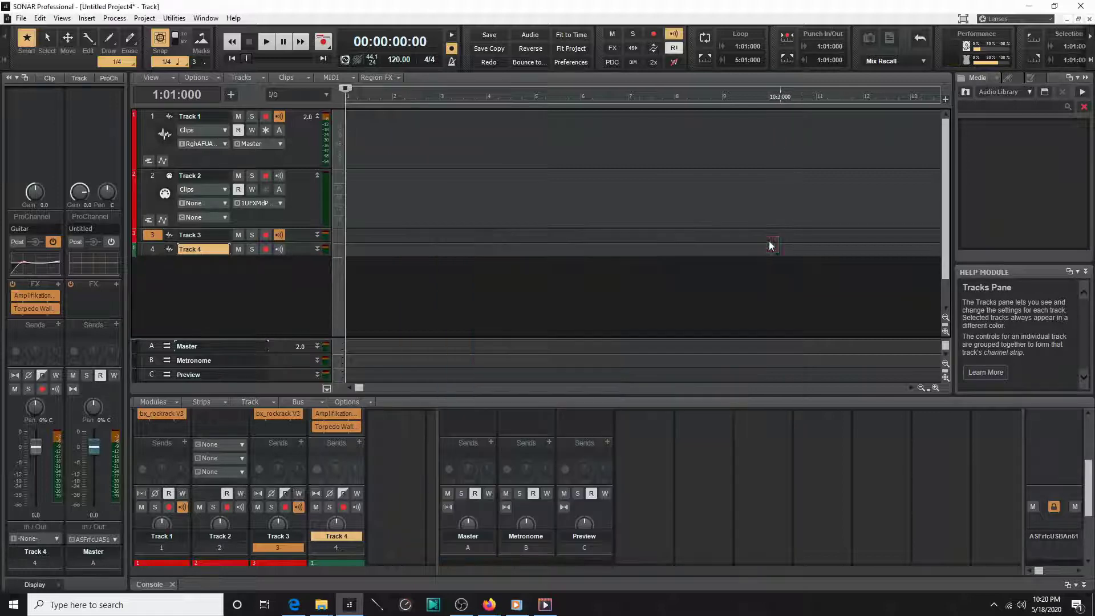